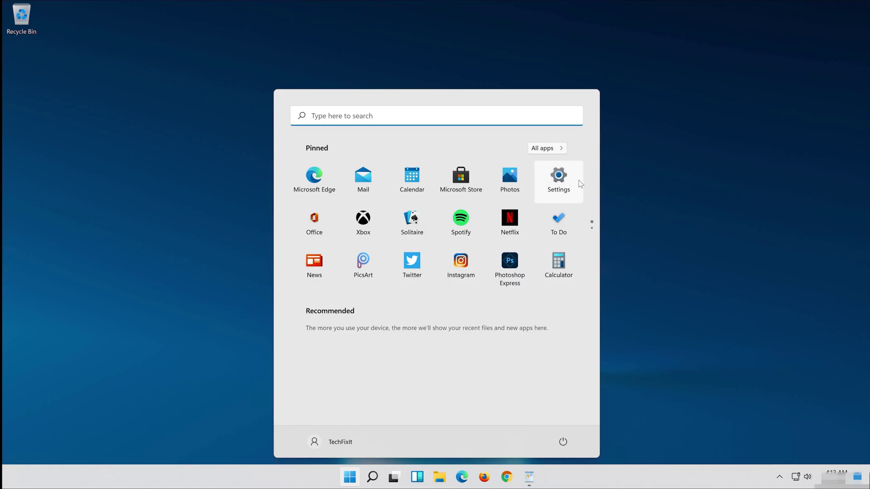
- Open Settings and go to the System > Troubleshoot page
click(600, 168)
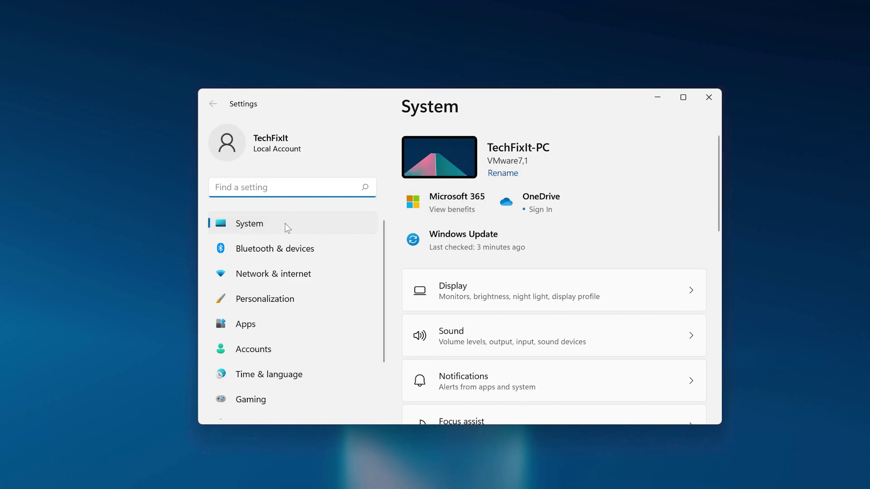
scroll(521, 290, down, 10)
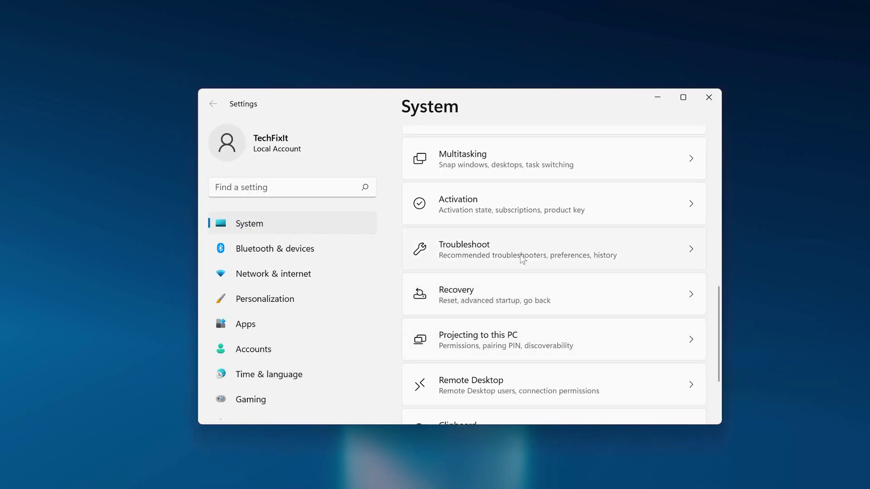
click(568, 260)
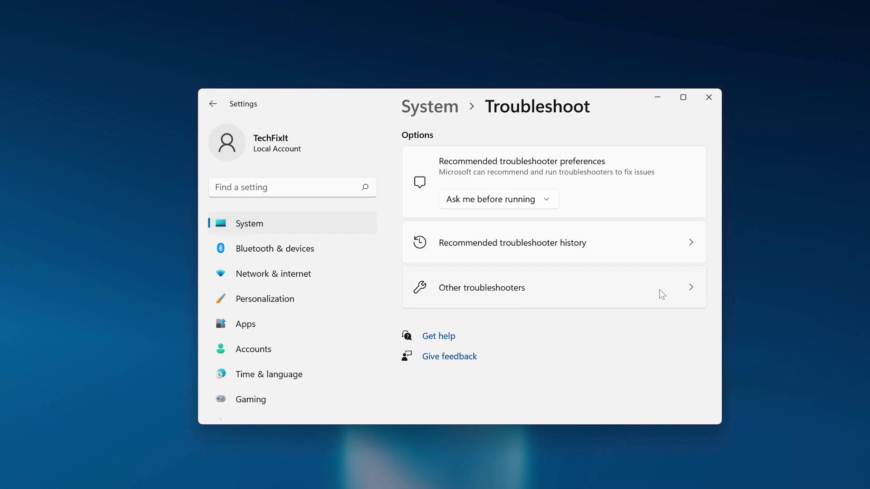
- Run the Windows Update troubleshooter from Other troubleshooters and close its results
click(517, 297)
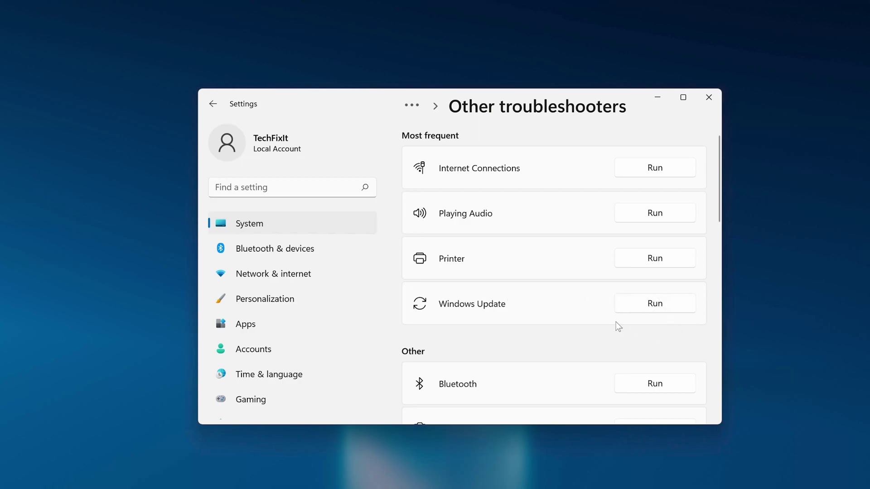
click(660, 307)
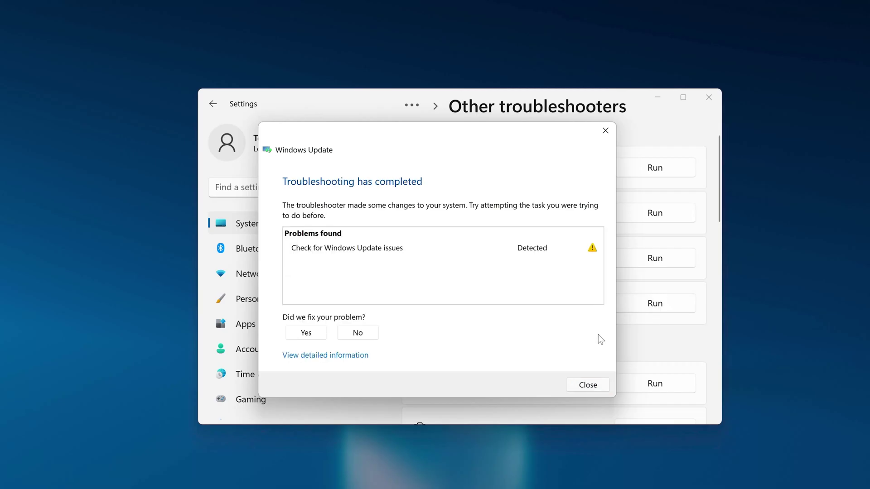
click(588, 383)
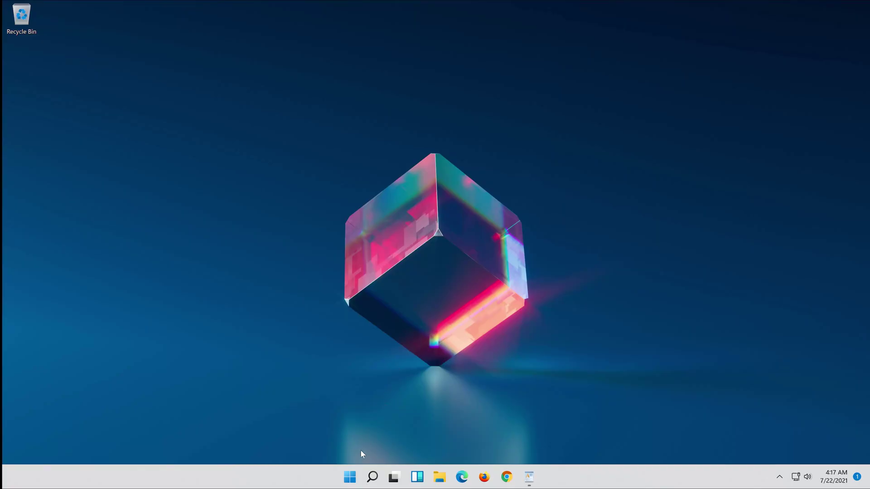
- Launch an empty Notepad by searching 'notepad' from the Start menu
click(348, 481)
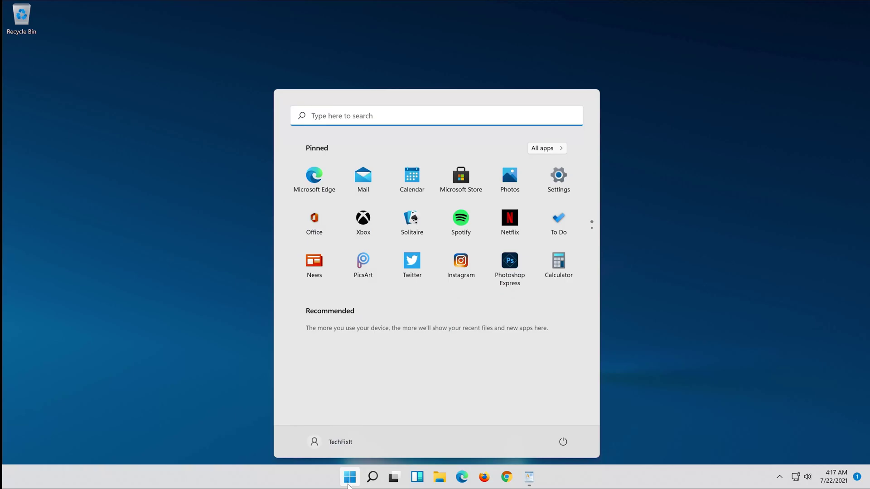
text(notepad)
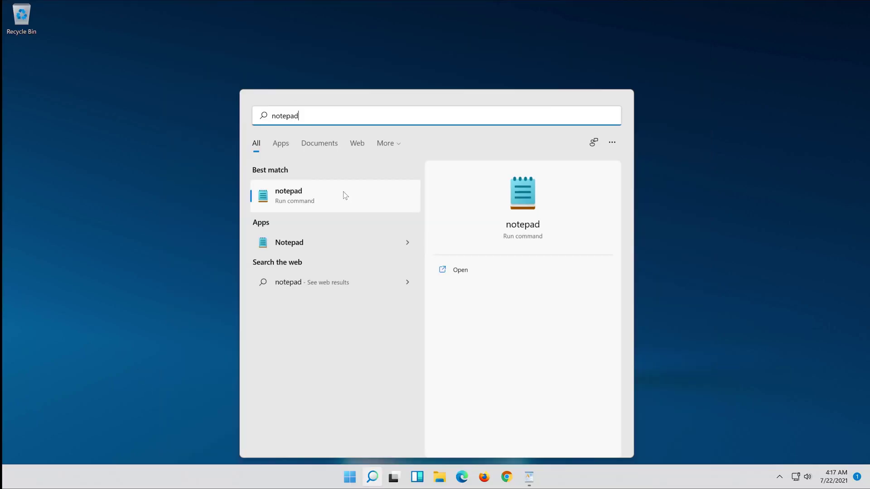
click(310, 175)
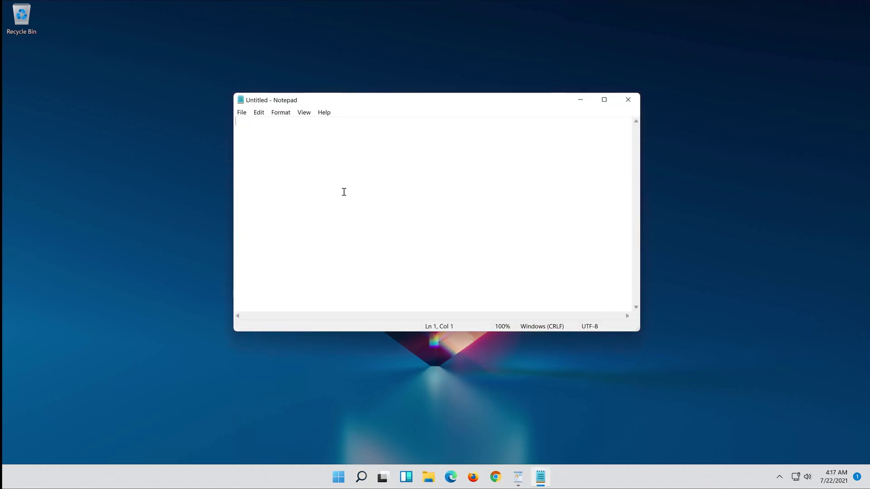
- Copy the full net stop / regsvr32 / netsh / net start script from WordPad
click(518, 475)
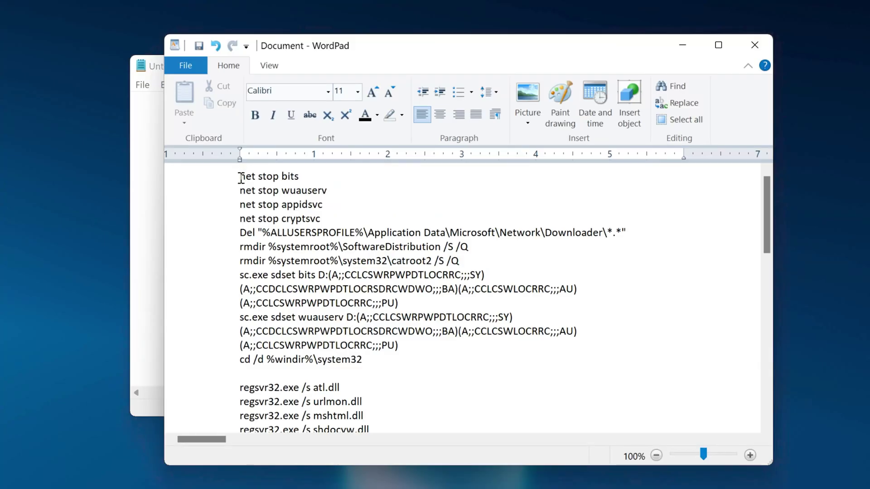
drag(240, 177, 293, 262)
click(294, 261)
scroll(297, 259, down, 3)
scroll(296, 258, down, 10)
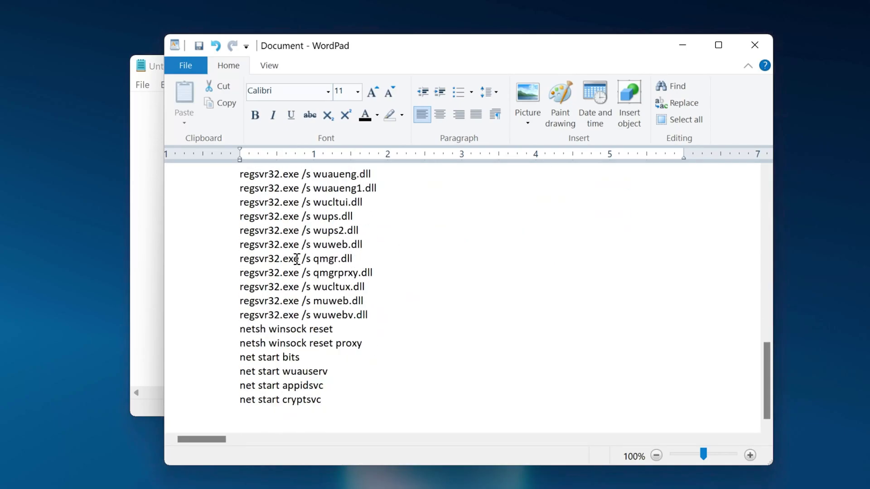
drag(297, 258, 348, 415)
right_click(278, 345)
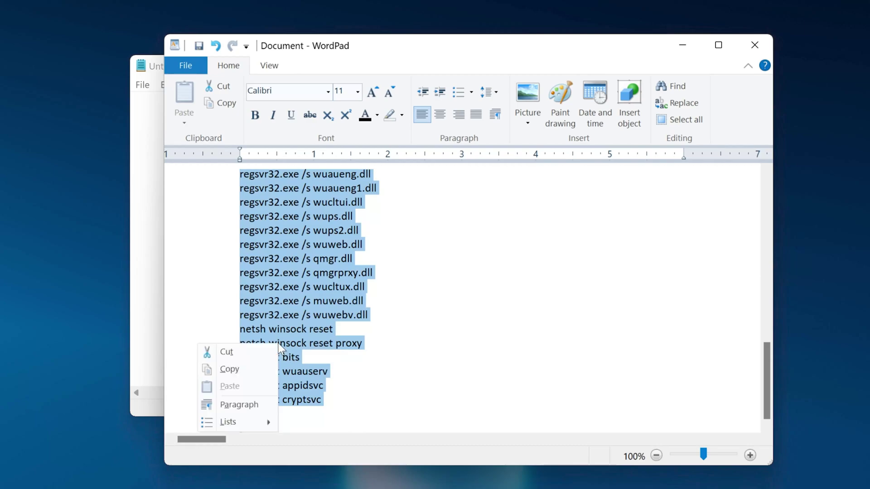
click(259, 369)
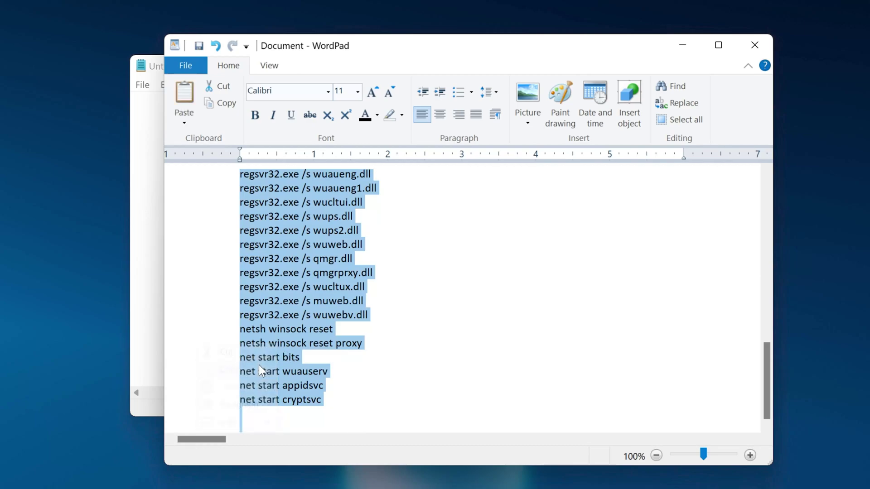
- Paste the copied Windows Update reset script into the Untitled Notepad document
click(680, 45)
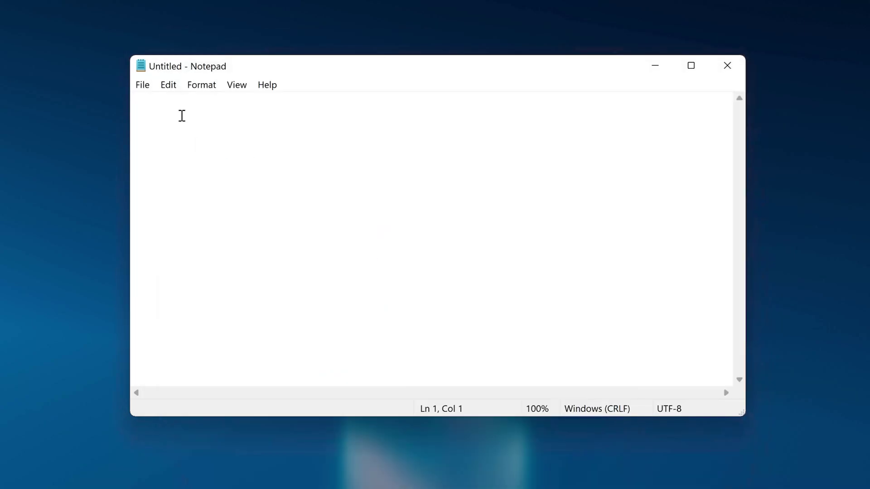
right_click(181, 115)
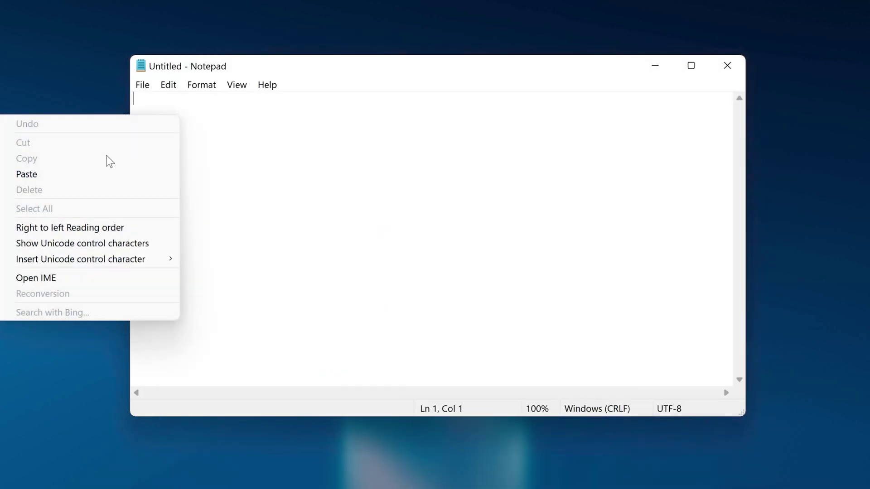
click(78, 174)
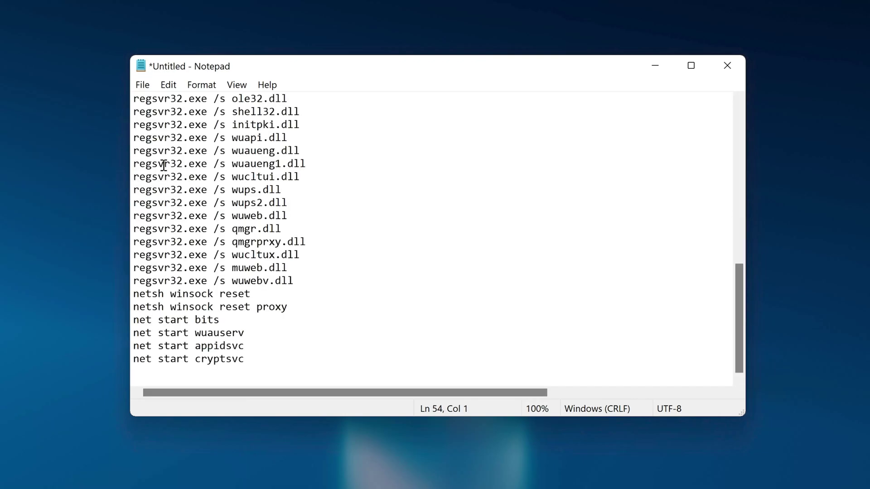
scroll(521, 213, up, 10)
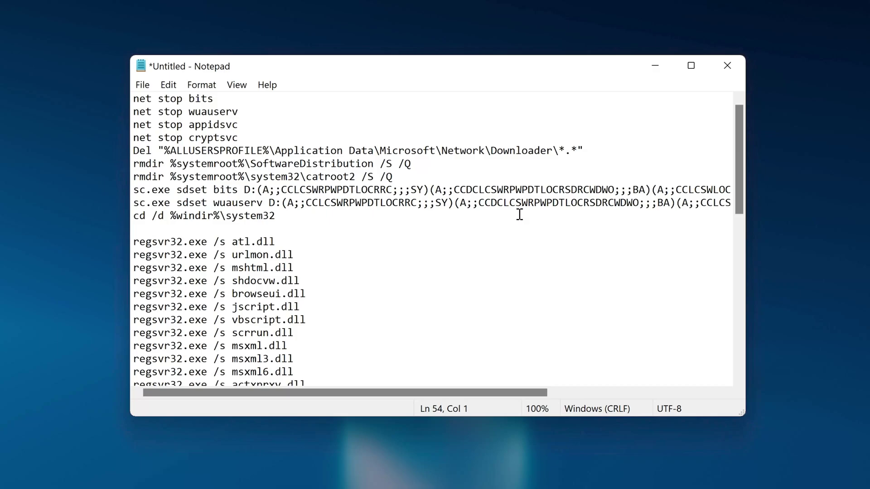
click(138, 87)
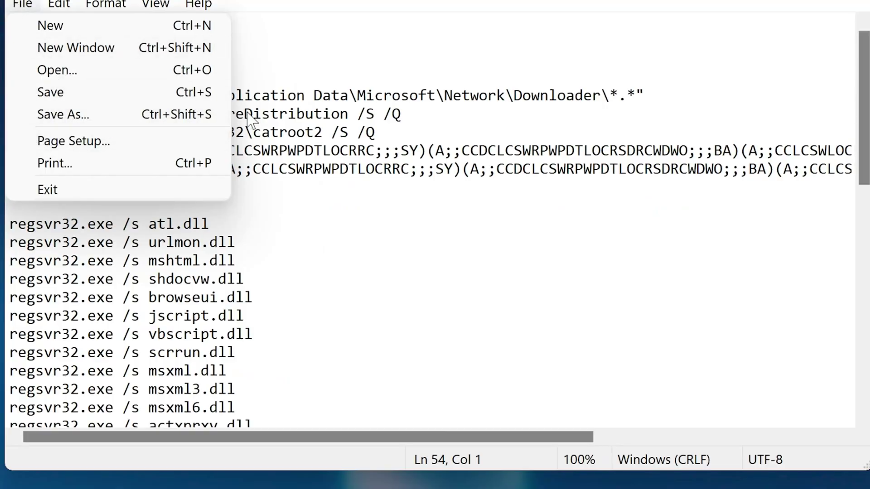
- Set up Save As with Desktop location, All Files type and file name fix.bat
click(104, 126)
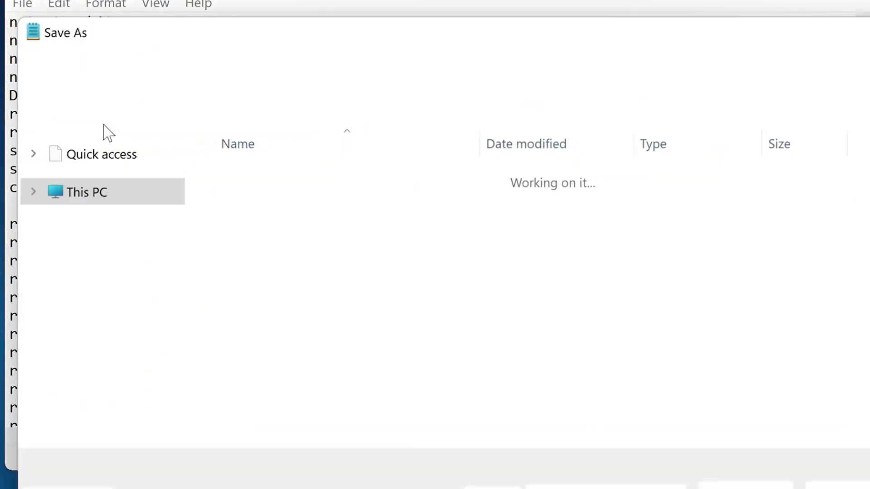
click(93, 183)
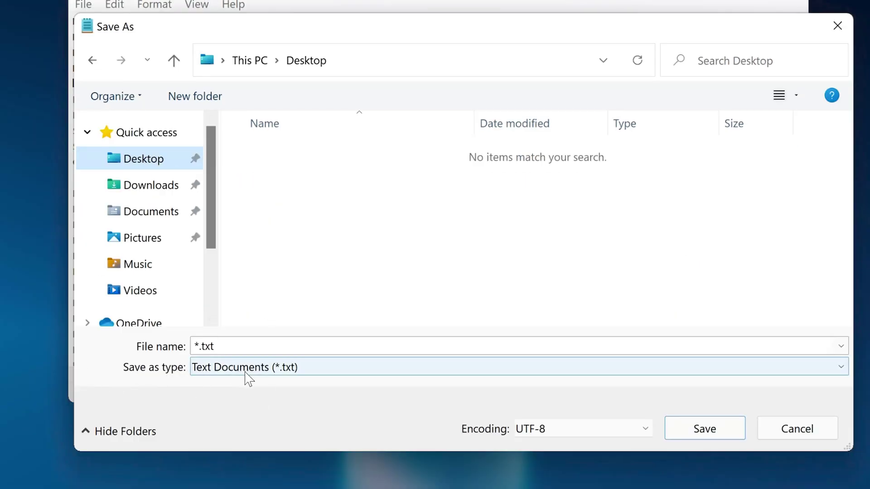
click(254, 373)
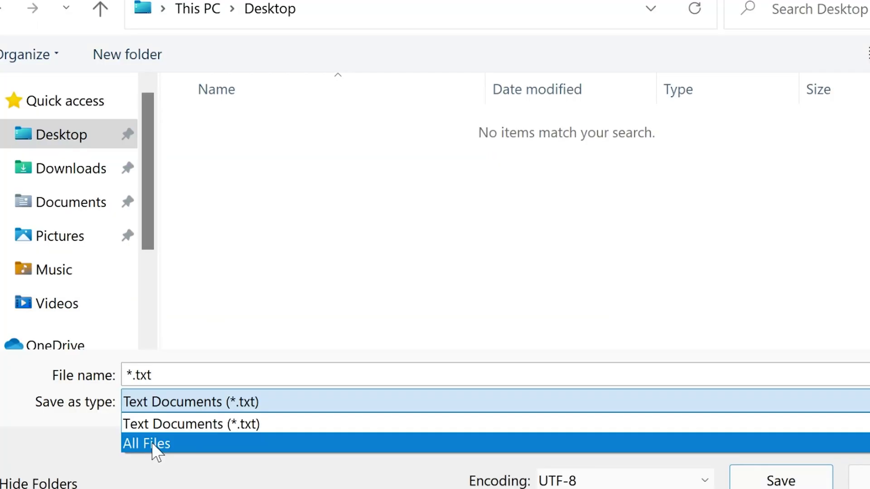
click(217, 401)
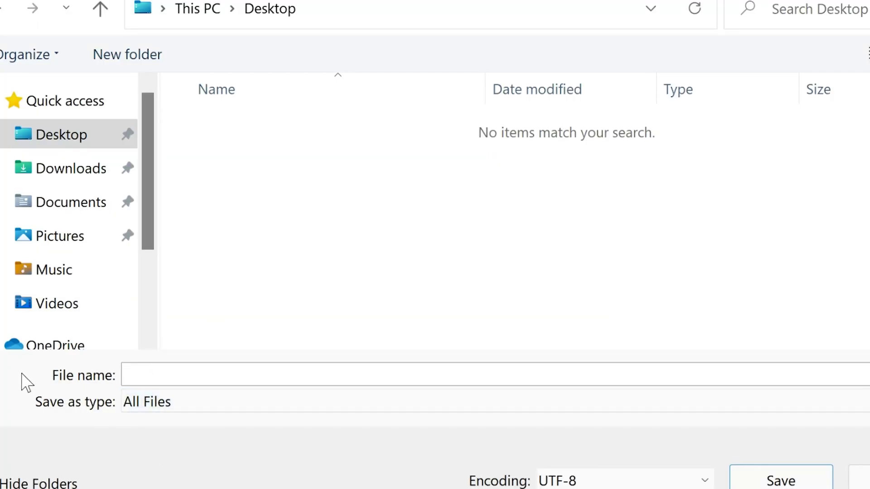
click(197, 379)
text(fix)
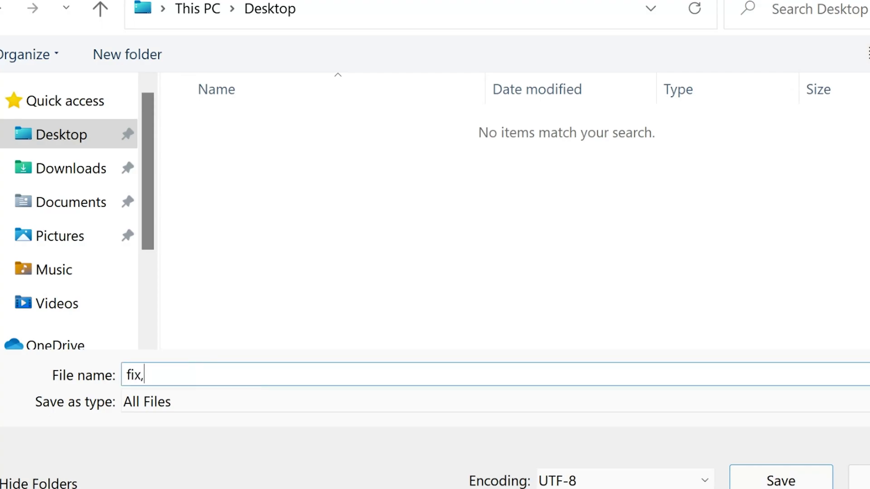
text(.bat)
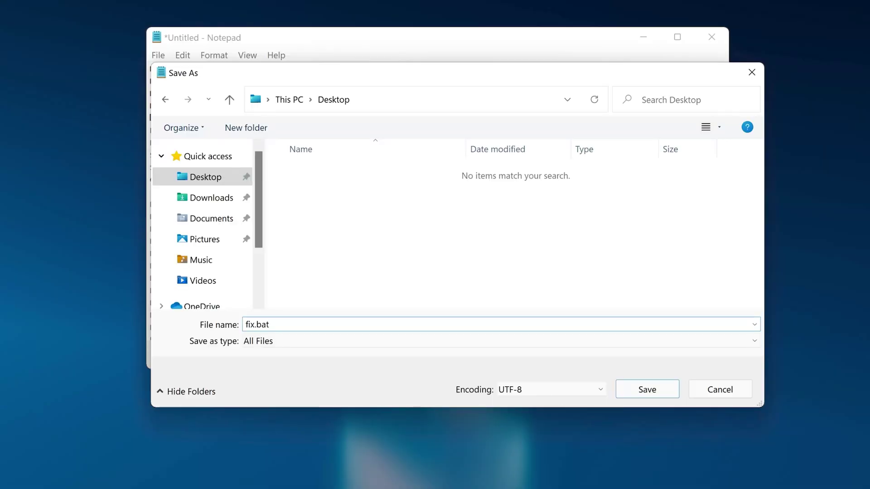
- Save fix.bat and run it with administrator rights, approving the UAC prompt
click(652, 390)
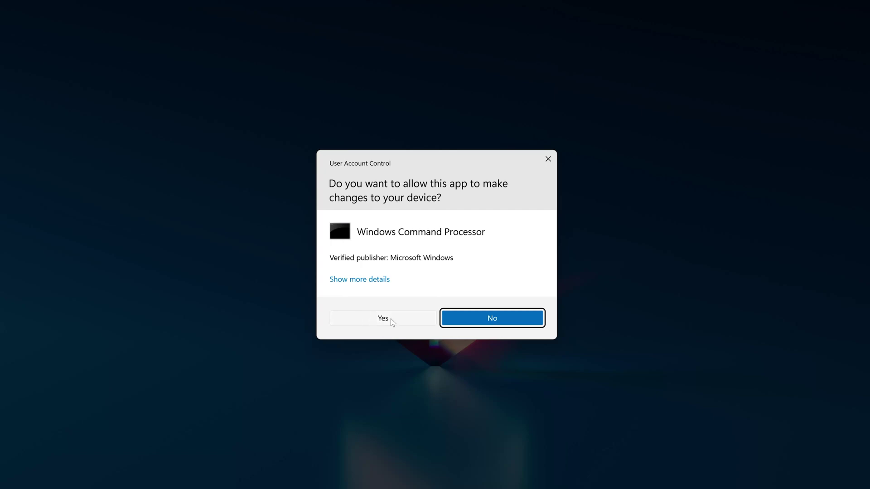
click(391, 318)
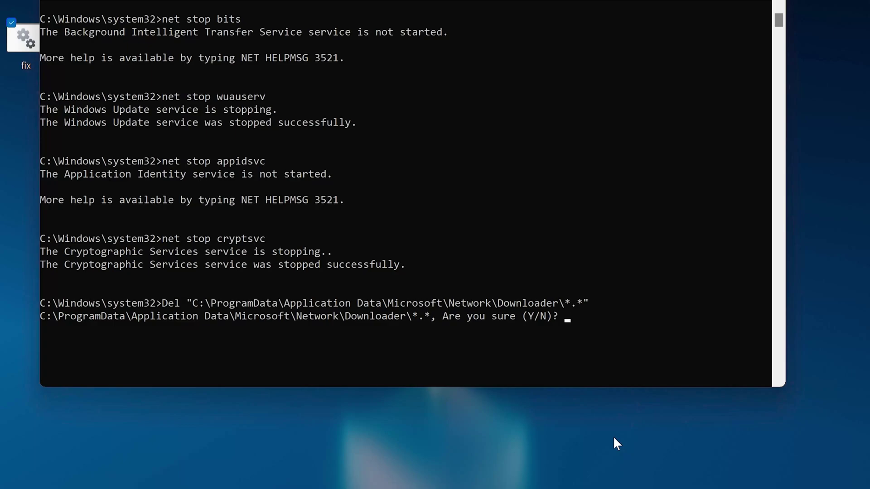
- Answer Y to confirm deleting the Downloader cache files so the script finishes
text(y)
key(Return)
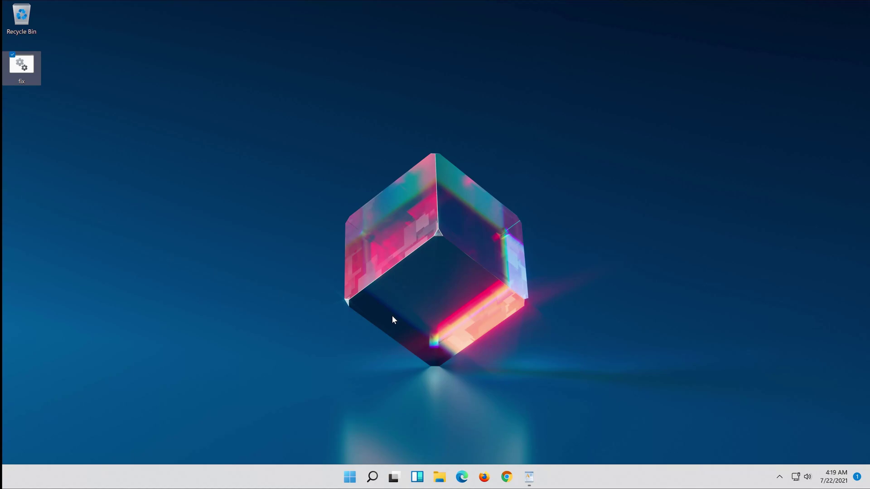
- Restart the PC from the Start menu power options
click(345, 479)
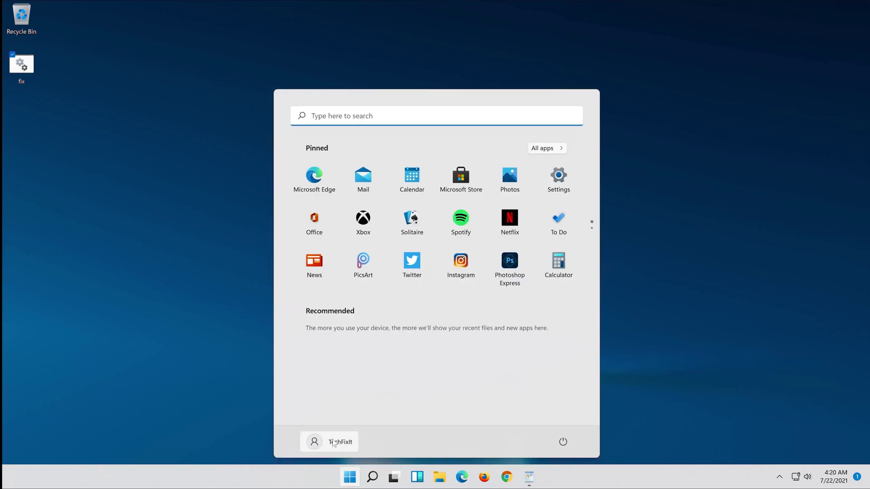
click(562, 441)
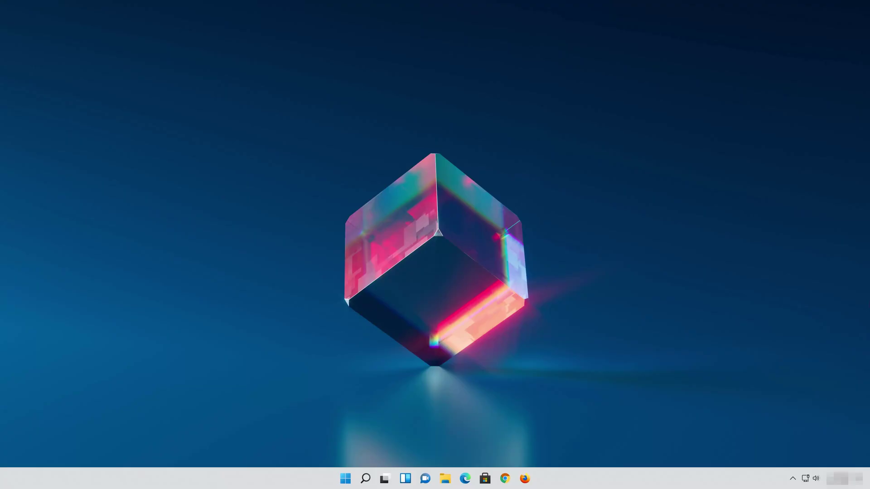
- In Firefox, open the Windows 11 download page and save MediaCreationToolW11.exe
click(524, 479)
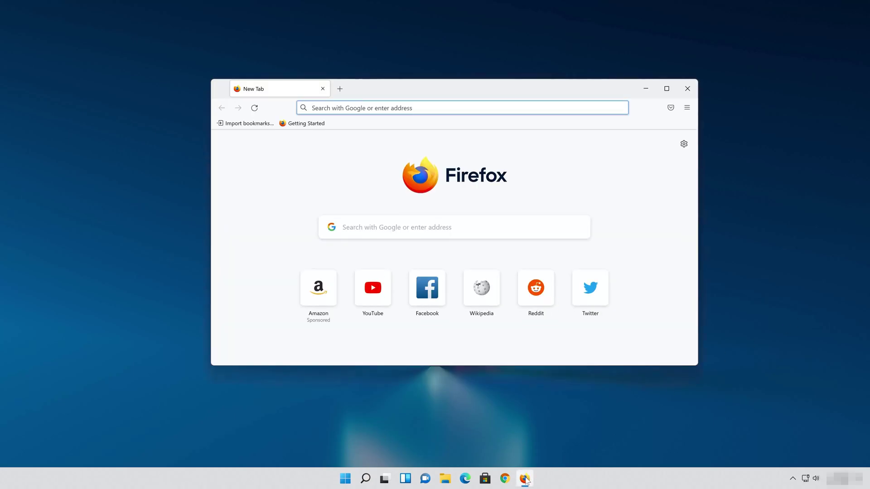
right_click(423, 108)
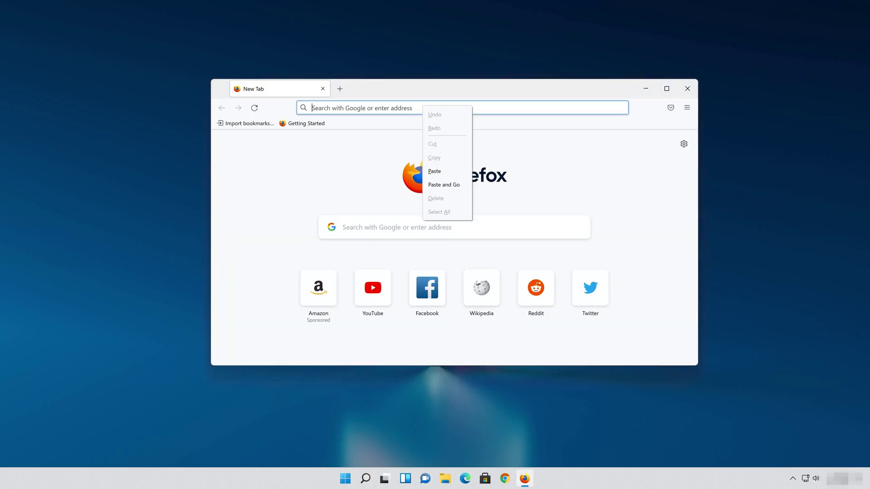
click(442, 185)
scroll(673, 215, down, 5)
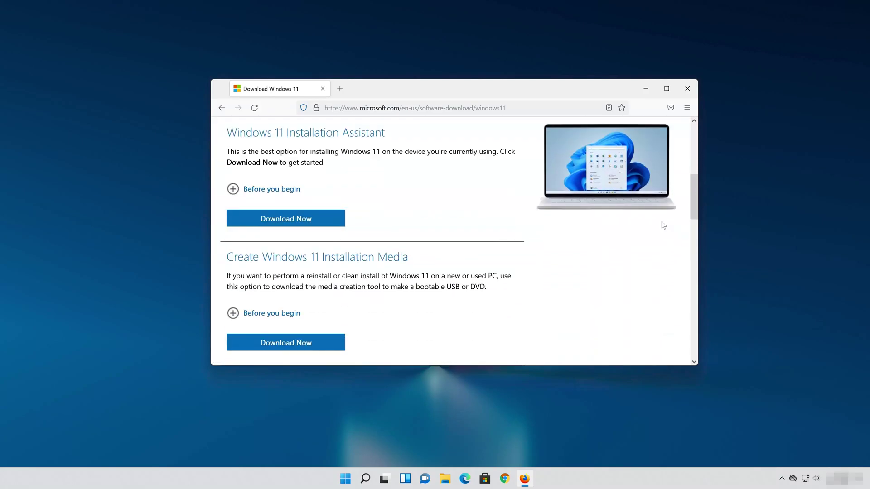
scroll(661, 225, down, 2)
scroll(661, 224, up, 2)
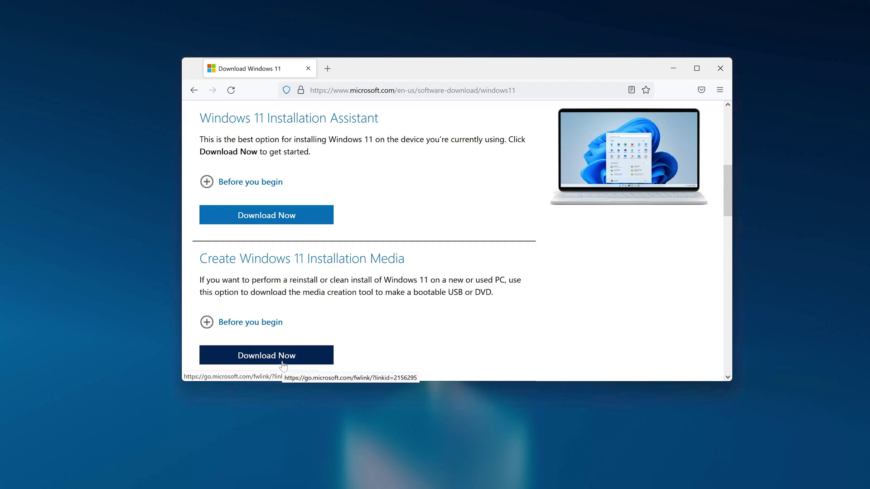
click(282, 364)
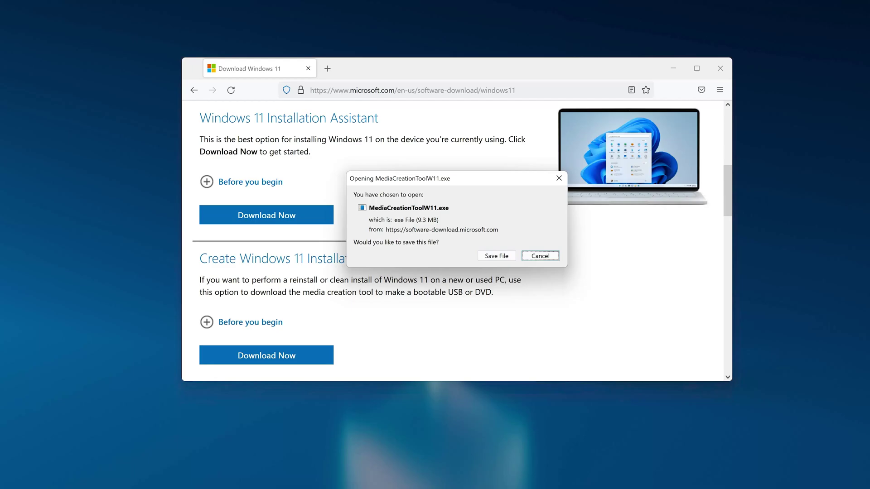
click(497, 259)
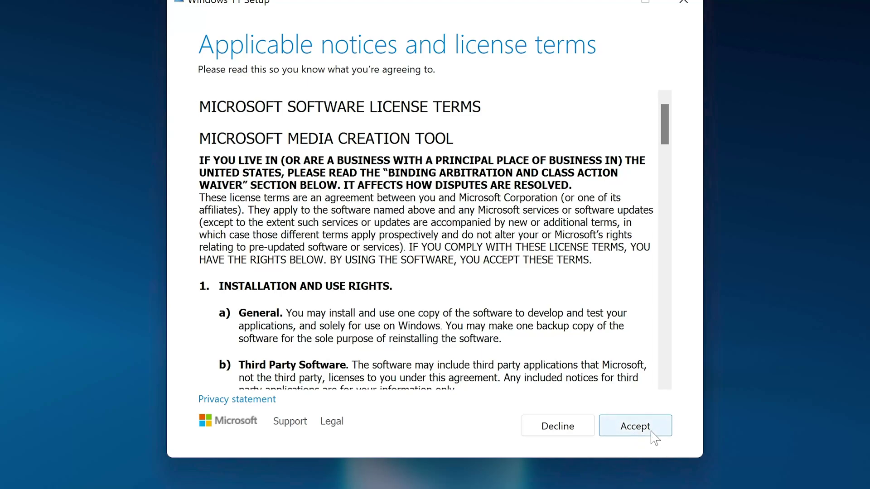
- Accept the license, keep the recommended English (United States) Windows 11 options, and pick ISO file
click(652, 434)
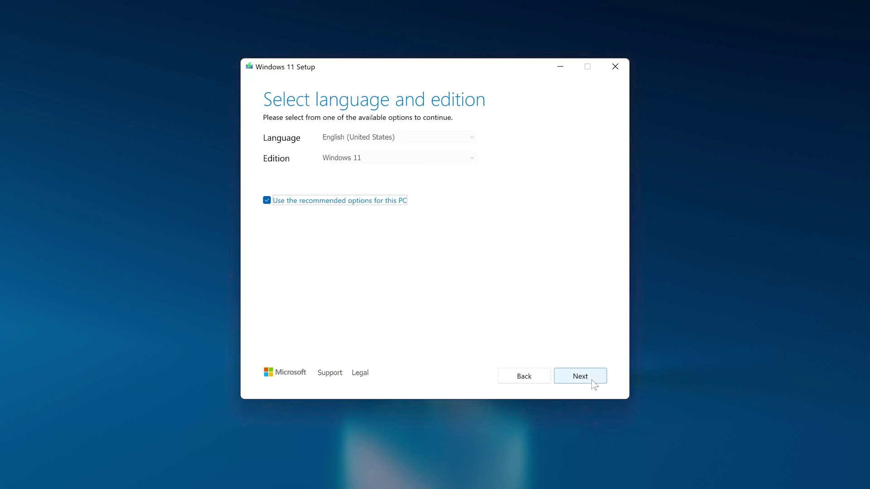
click(266, 200)
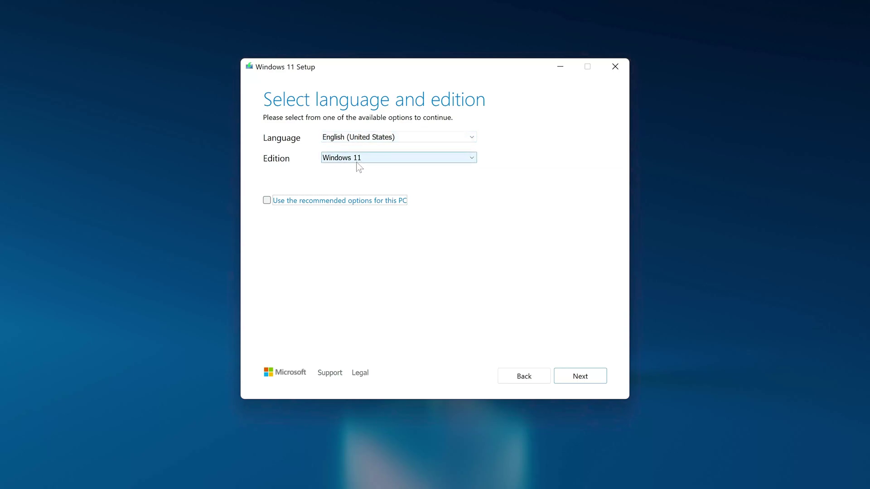
click(267, 200)
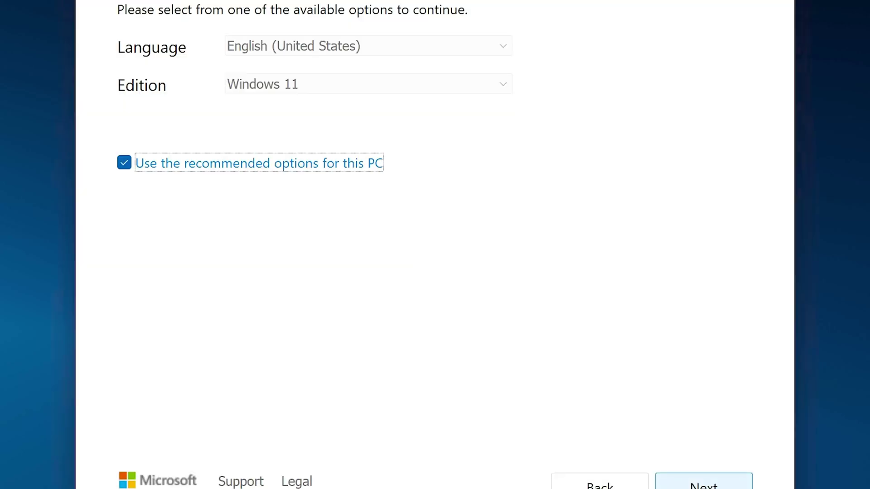
click(703, 484)
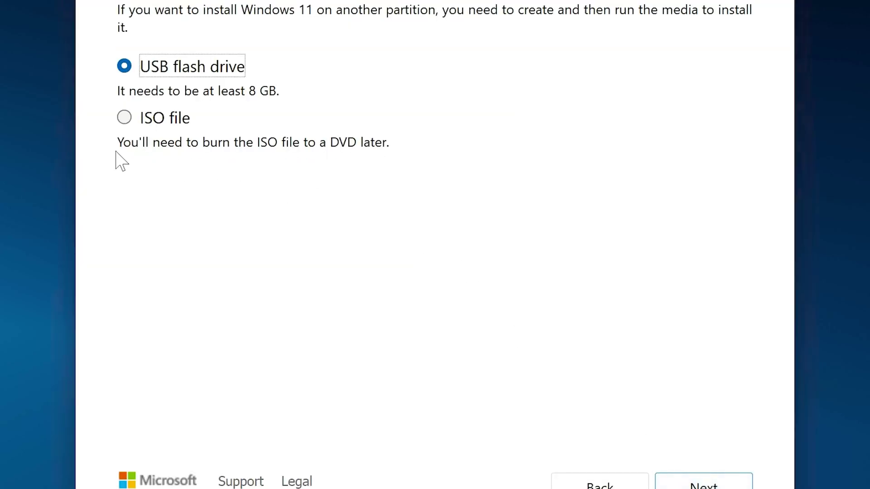
click(129, 119)
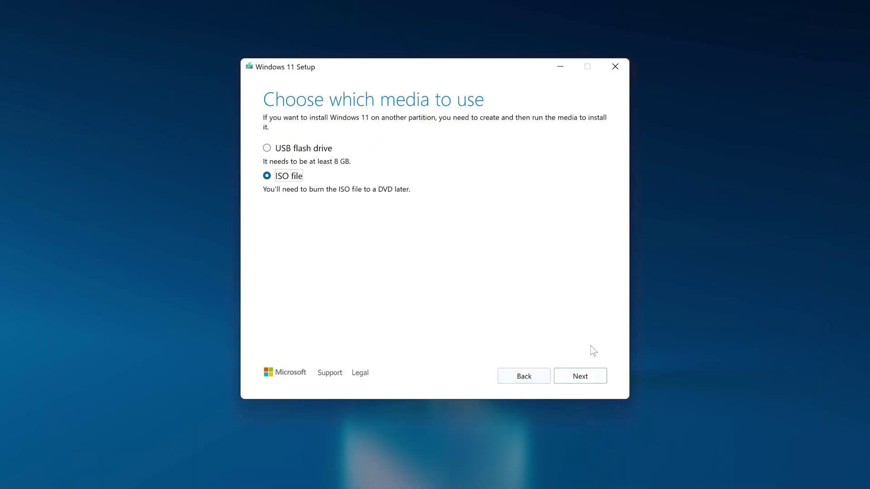
- Save the ISO to the Desktop as 'Windows 11' and let it build
click(587, 374)
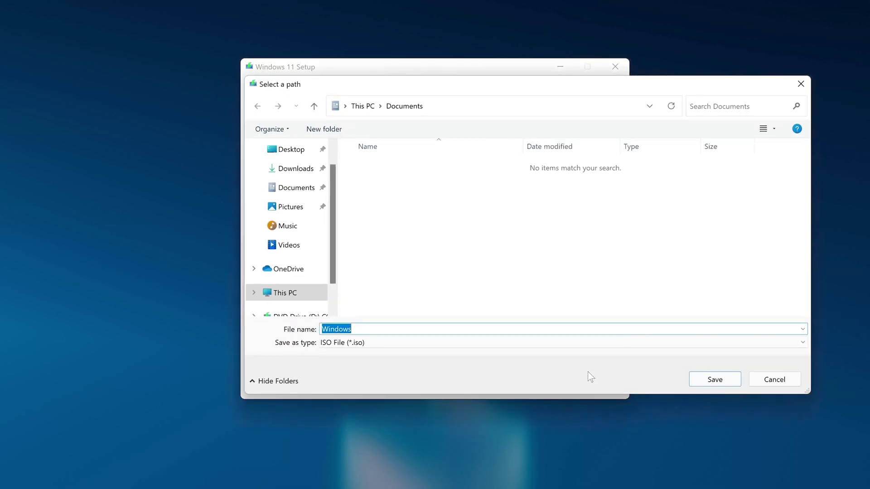
click(303, 156)
key(Tab)
key(End)
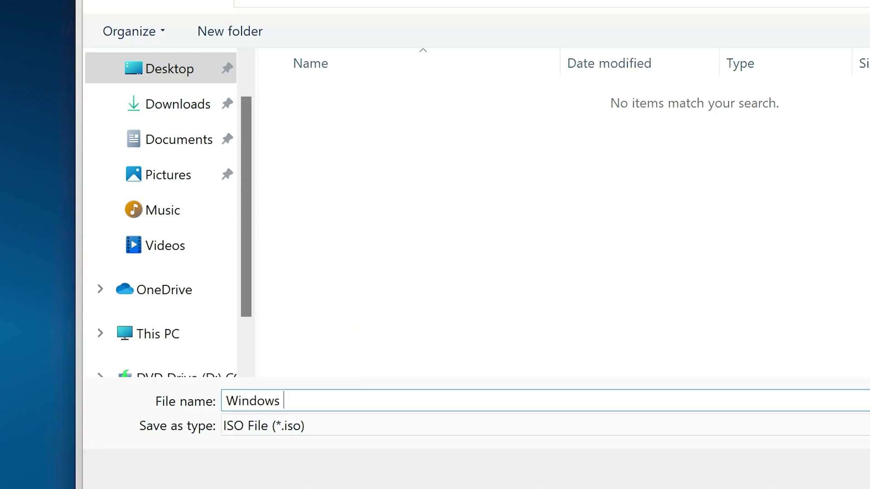
text(11)
key(Return)
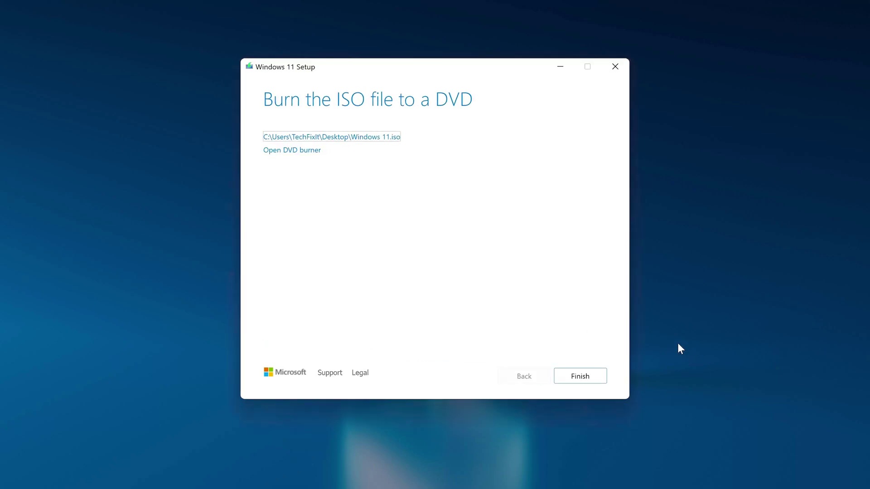
- Close the Media Creation Tool, mount Windows 11.iso as DVD Drive (E:), and launch its setup
click(584, 379)
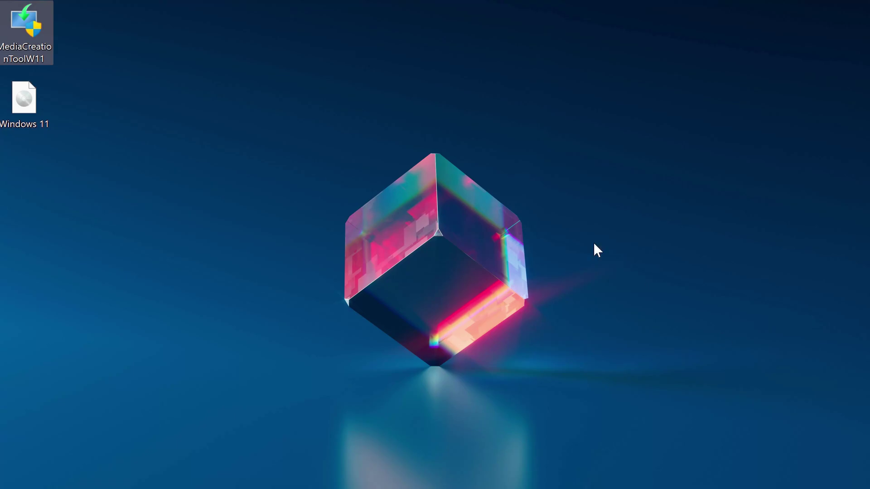
mouse_move(34, 105)
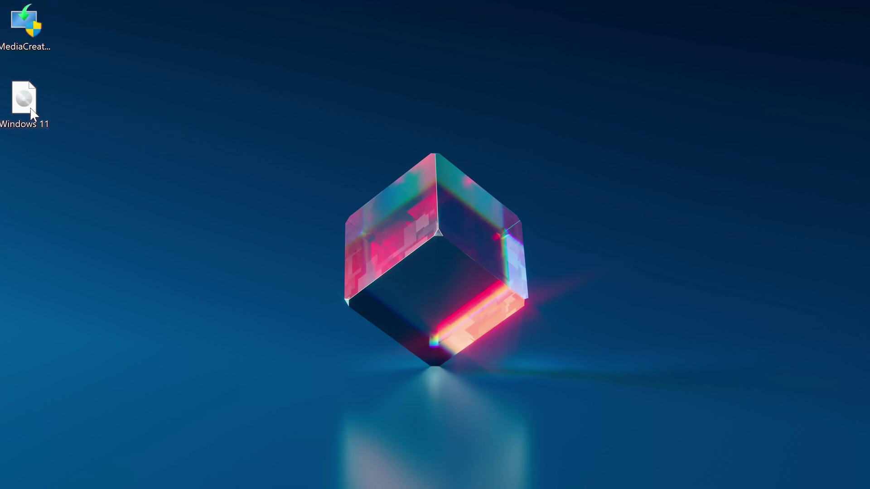
double_click(31, 110)
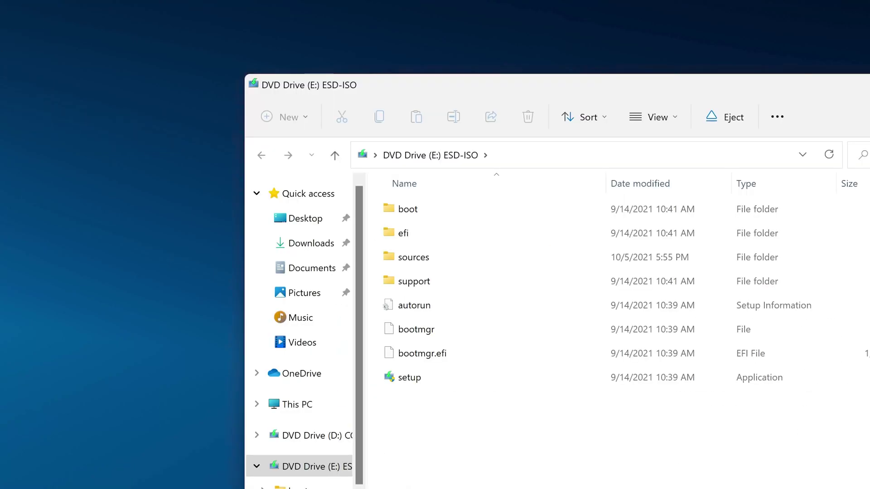
double_click(449, 373)
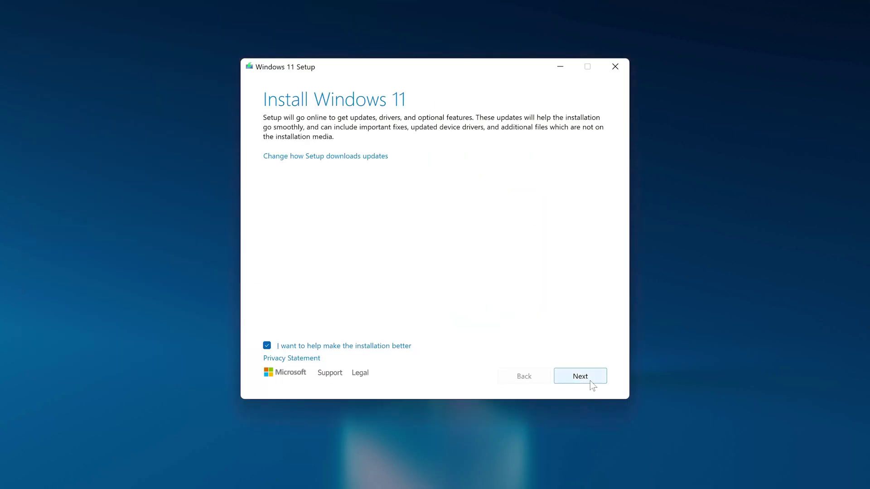
- Start setup's update check and accept the Windows 11 license terms
click(590, 382)
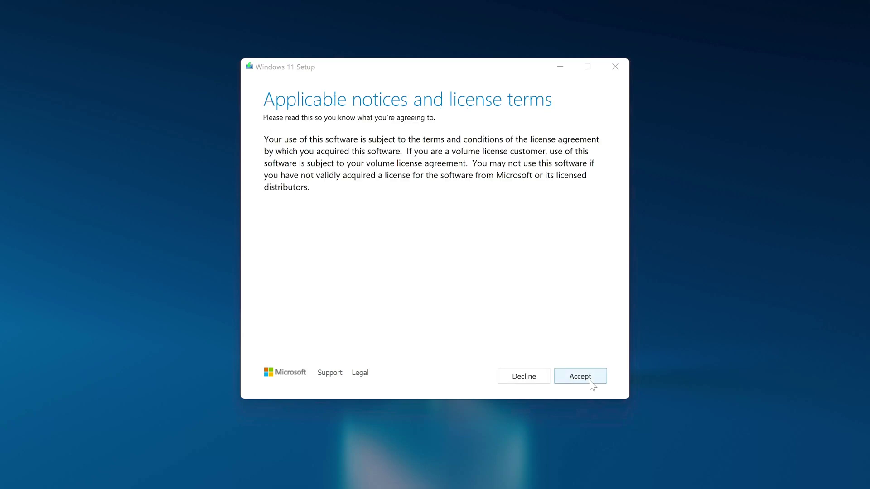
click(586, 378)
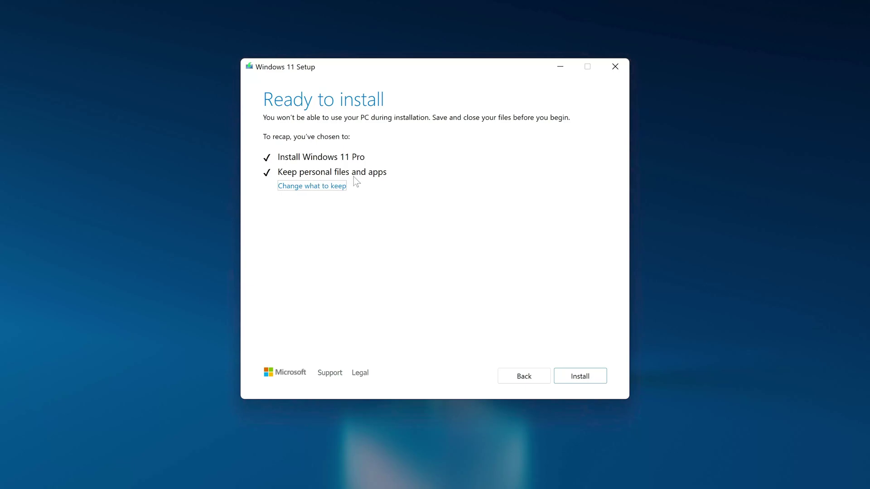
click(587, 376)
click(580, 376)
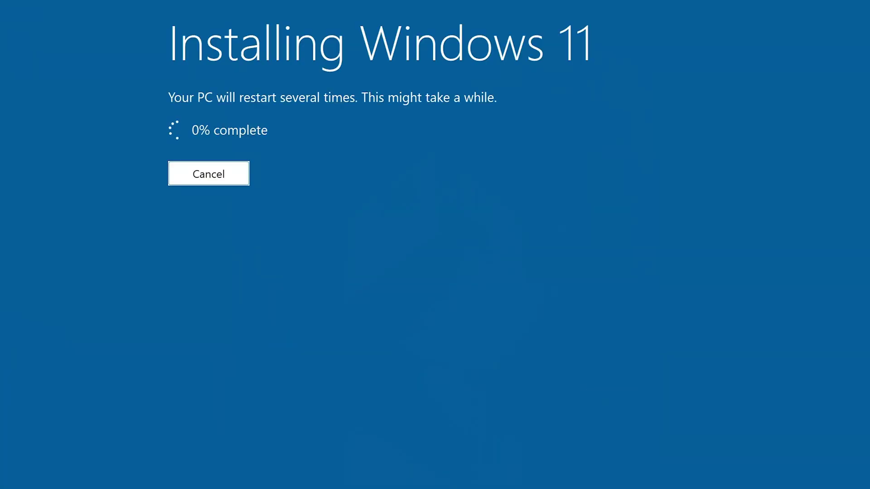